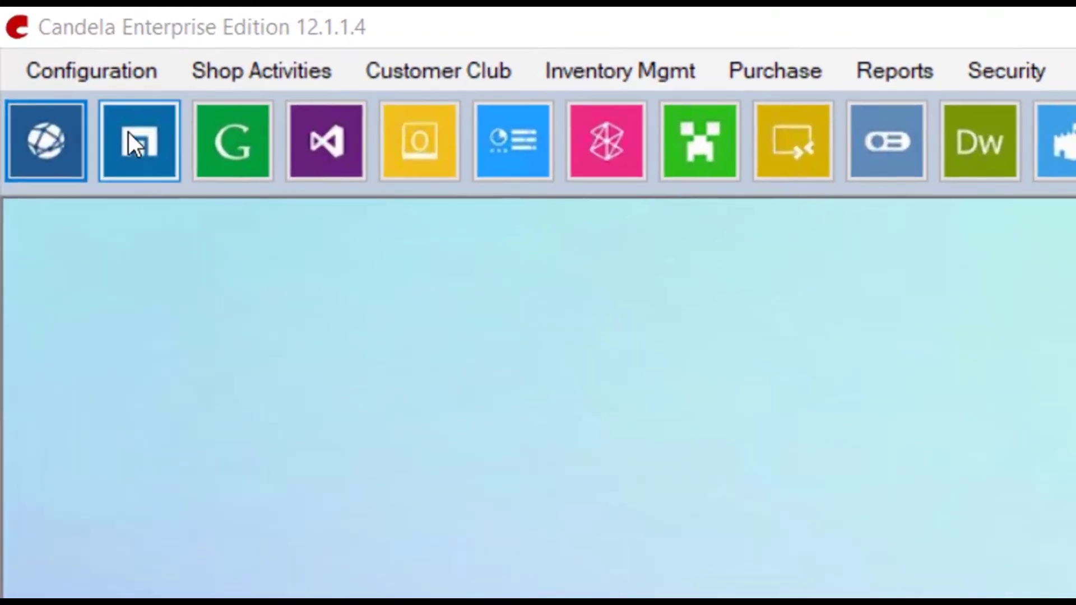
Review the Customer Club settings in the system configuration, including whether the loyalty club is activated, and close the form.
left_click(113, 75)
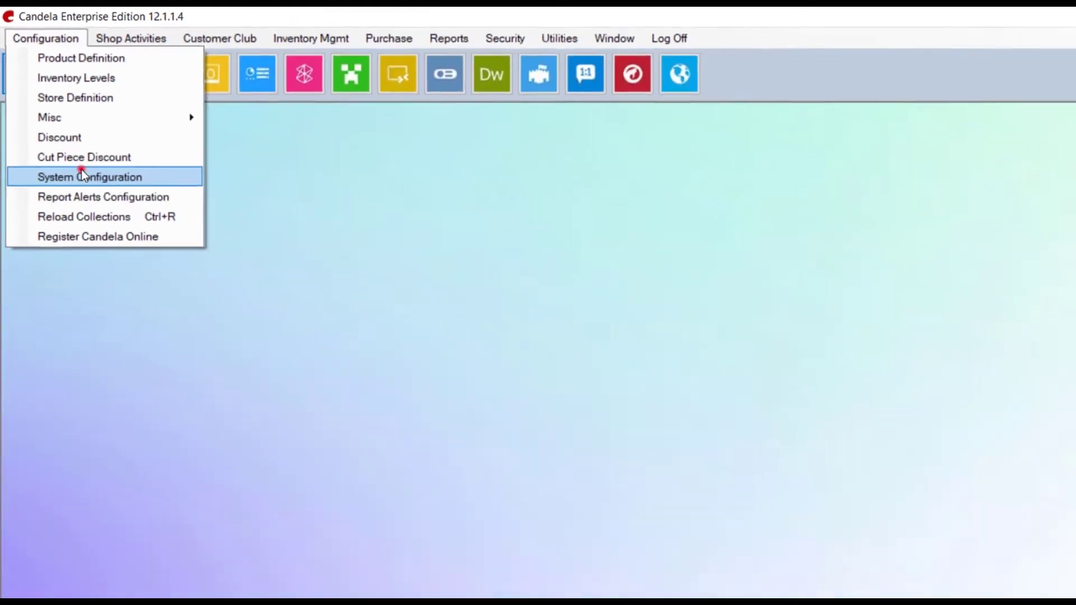
left_click(167, 346)
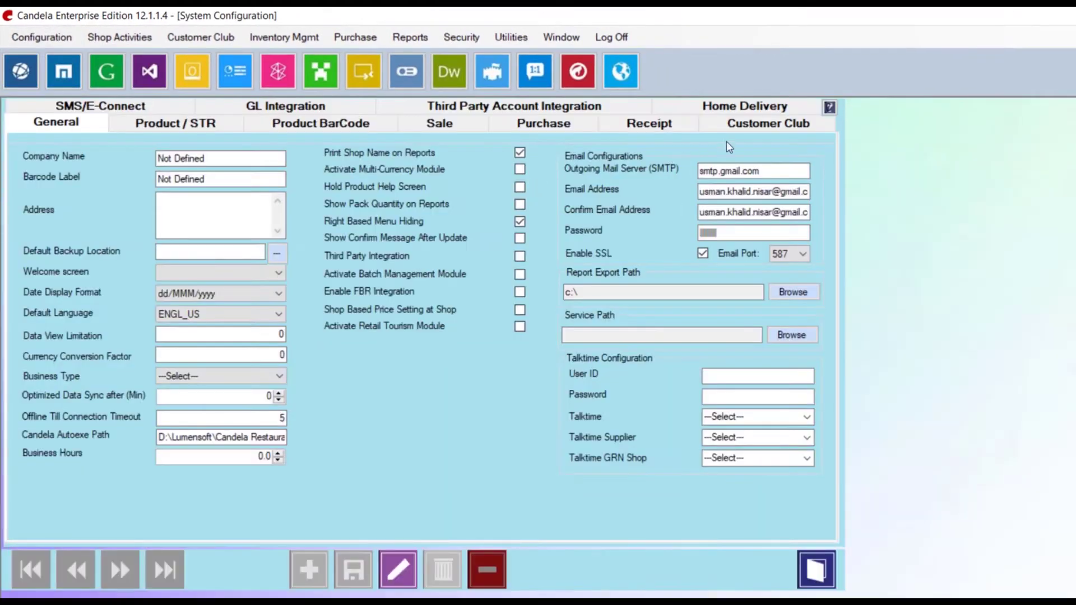
left_click(748, 126)
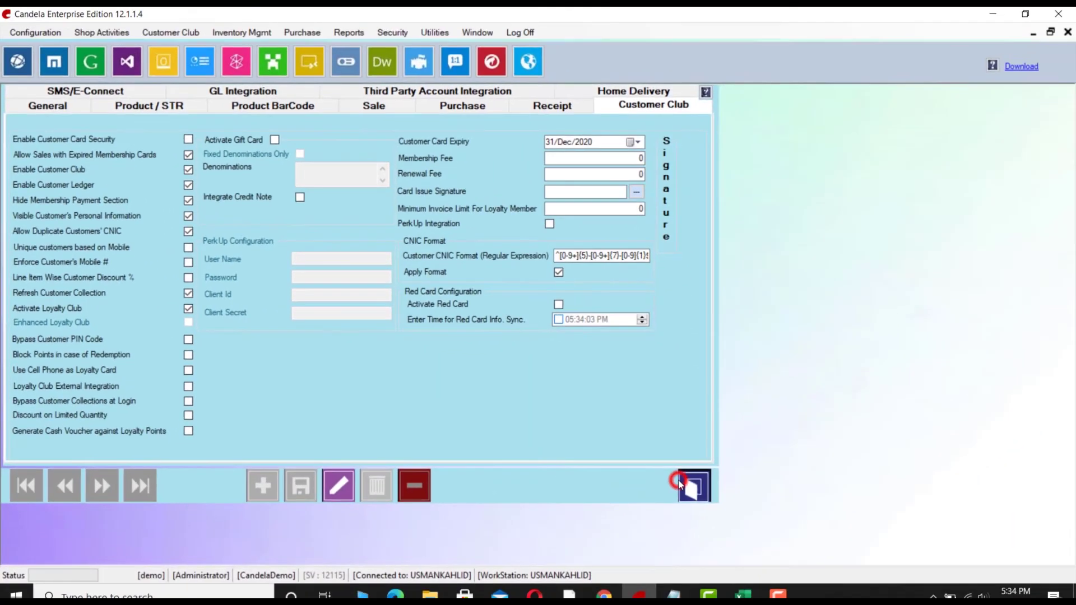
left_click(684, 482)
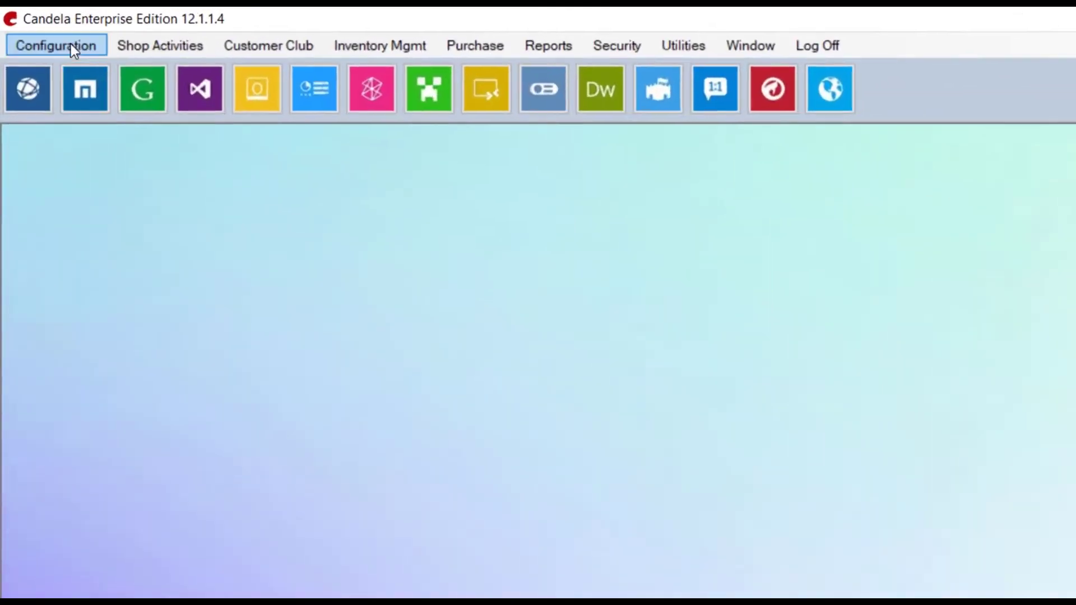
Add a customer type with the name Silver and the code Silver.
left_click(43, 32)
left_click(75, 150)
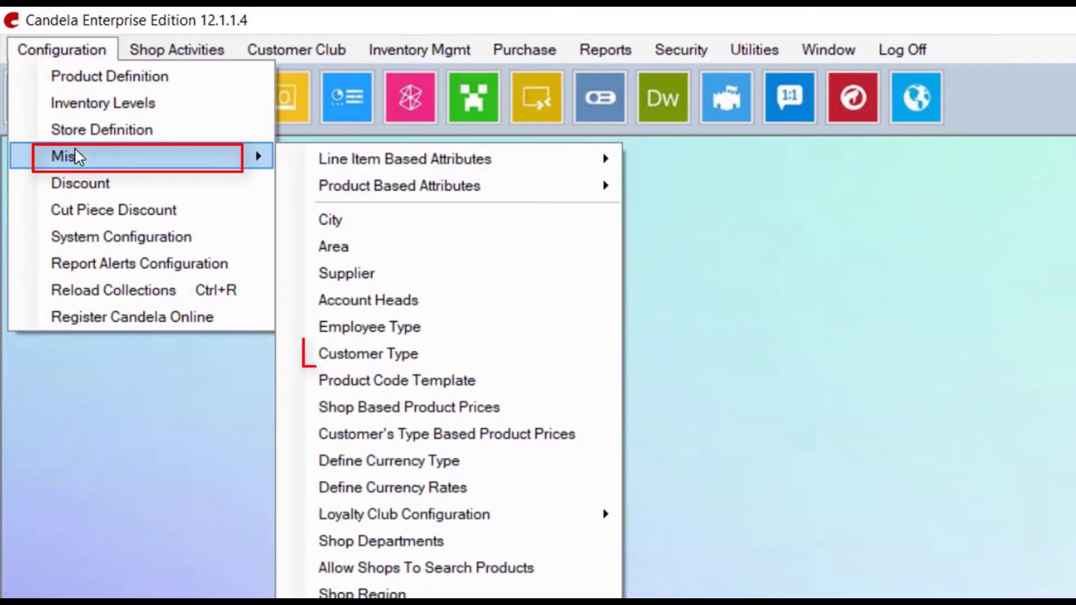
left_click(433, 363)
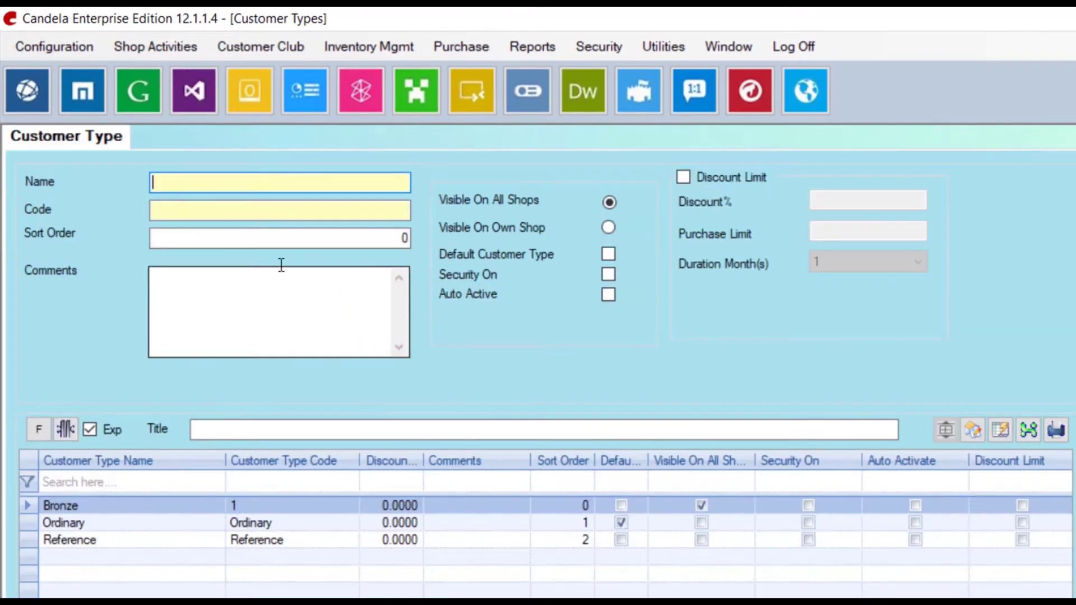
type("Silver")
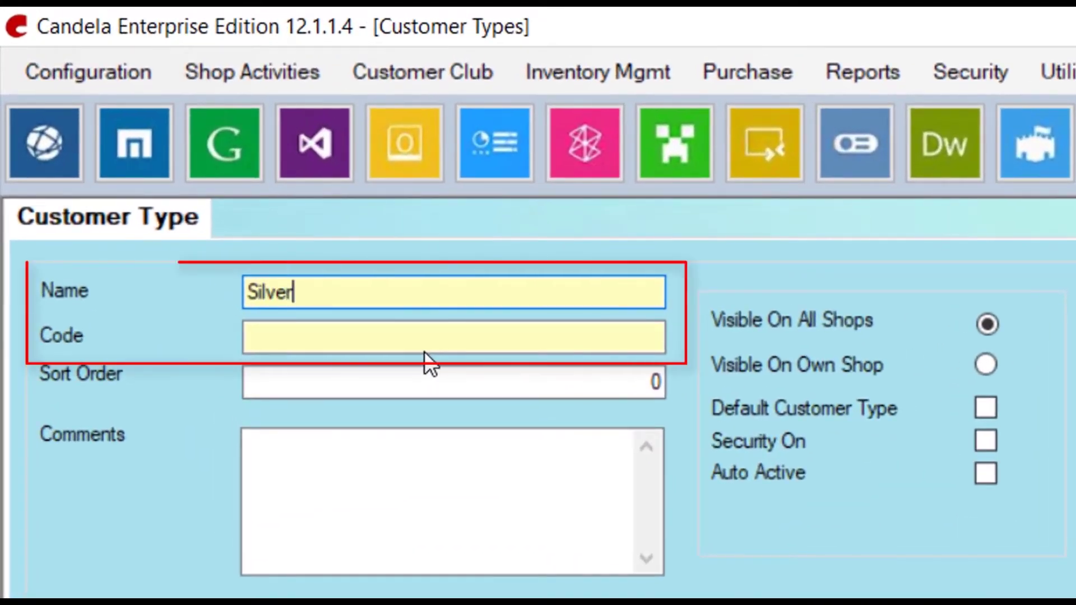
left_click(301, 328)
type("Silver")
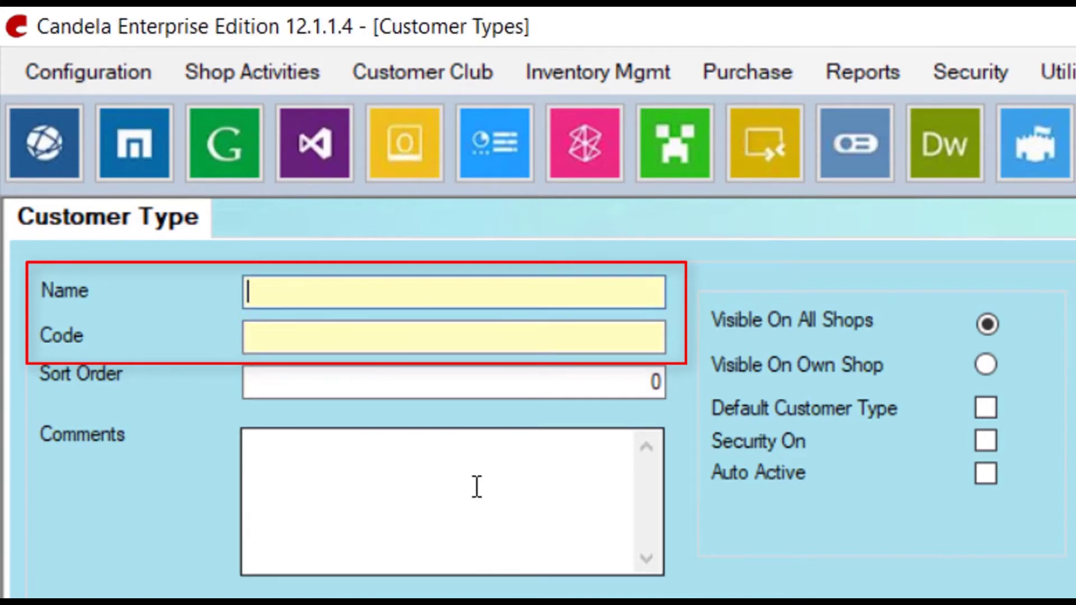
Add another customer type with both name and code set to Gold, and save it.
type("Gold")
left_click(286, 329)
type("Gold")
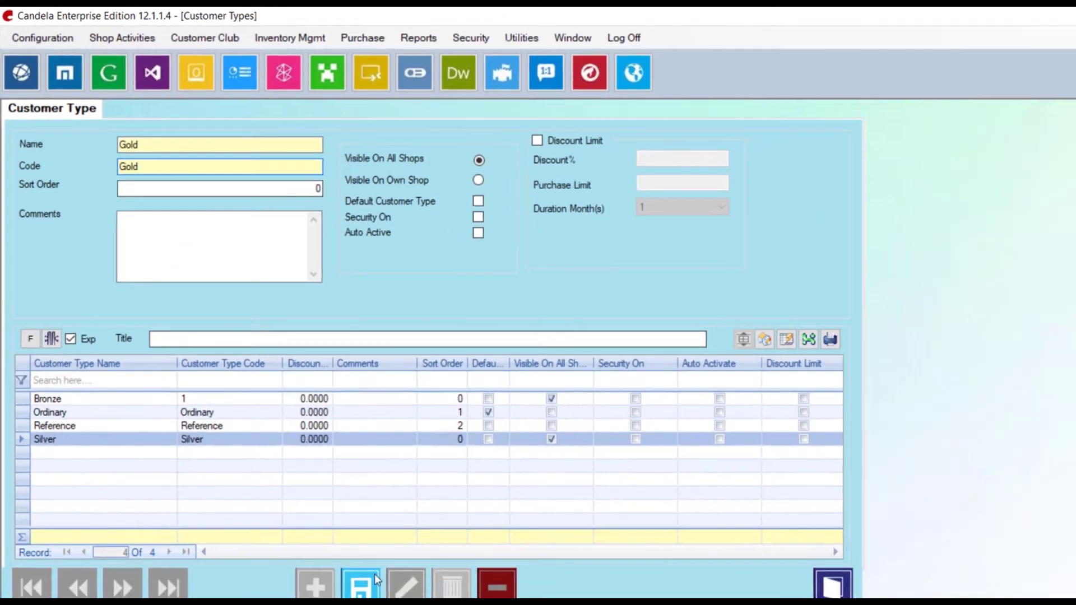
left_click(360, 583)
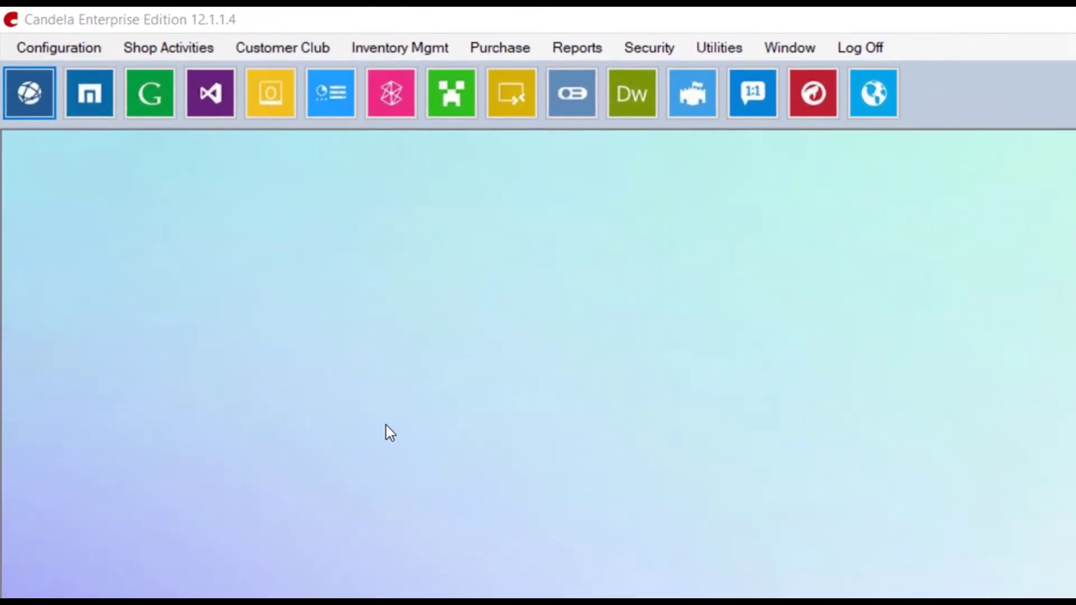
Open the loyalty club's Membership Policy form and name the new policy Silver Card Policy.
left_click(82, 49)
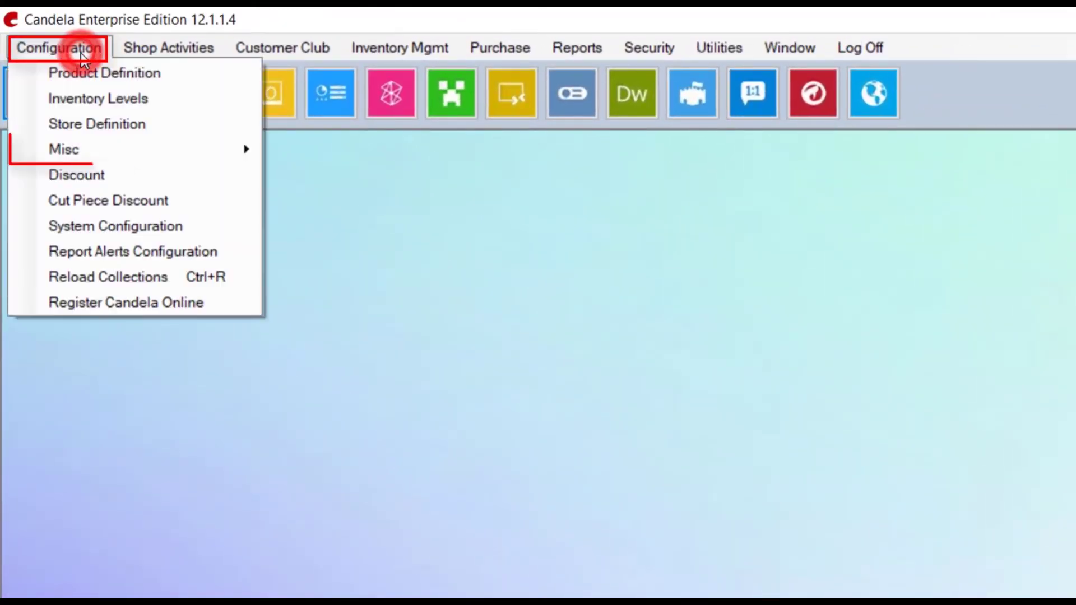
mouse_move(103, 151)
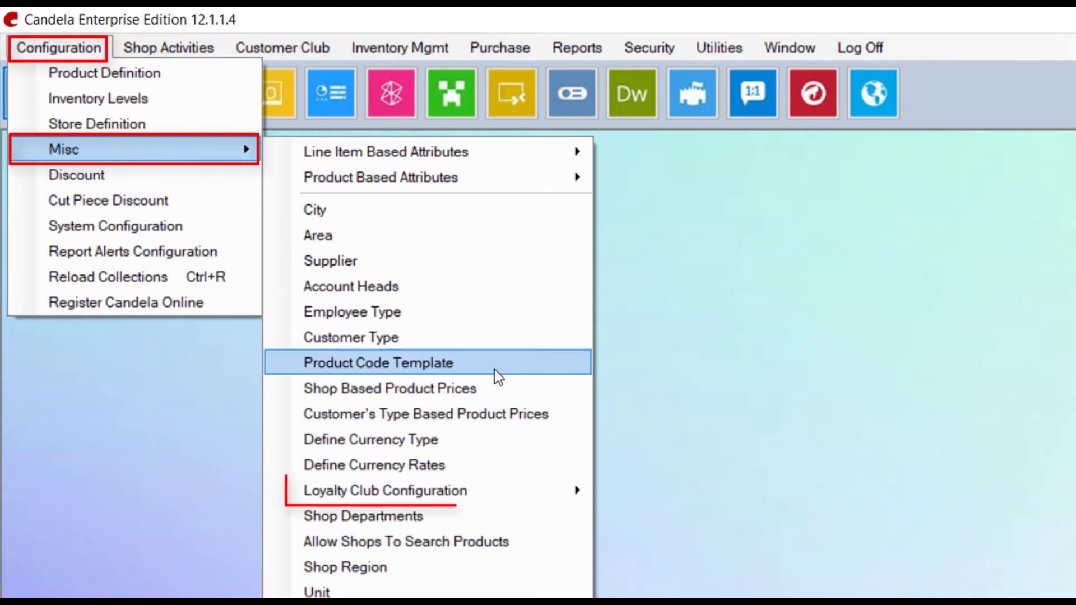
mouse_move(501, 486)
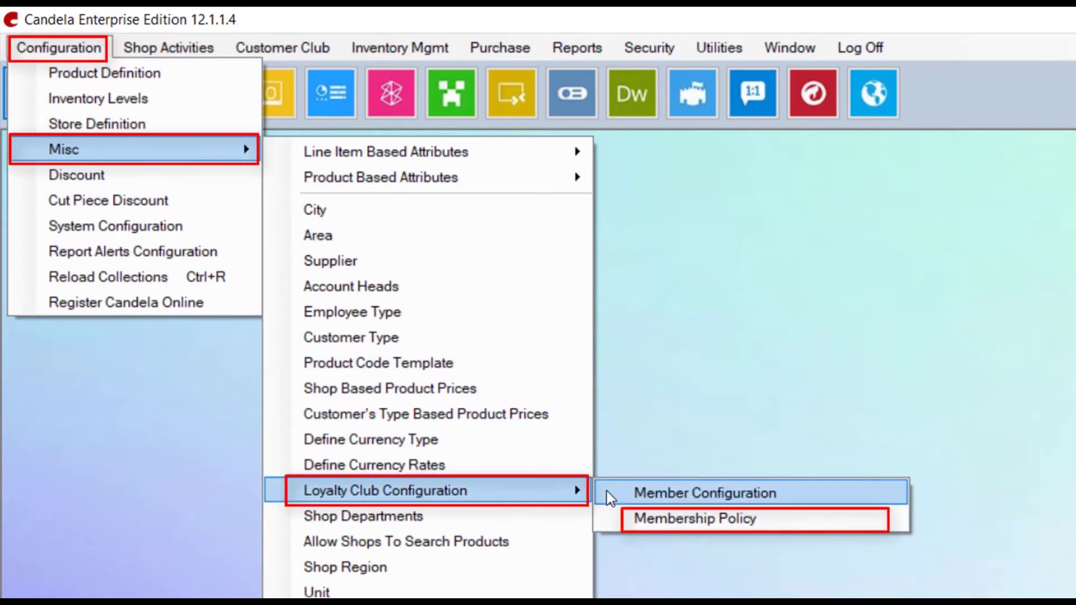
left_click(619, 529)
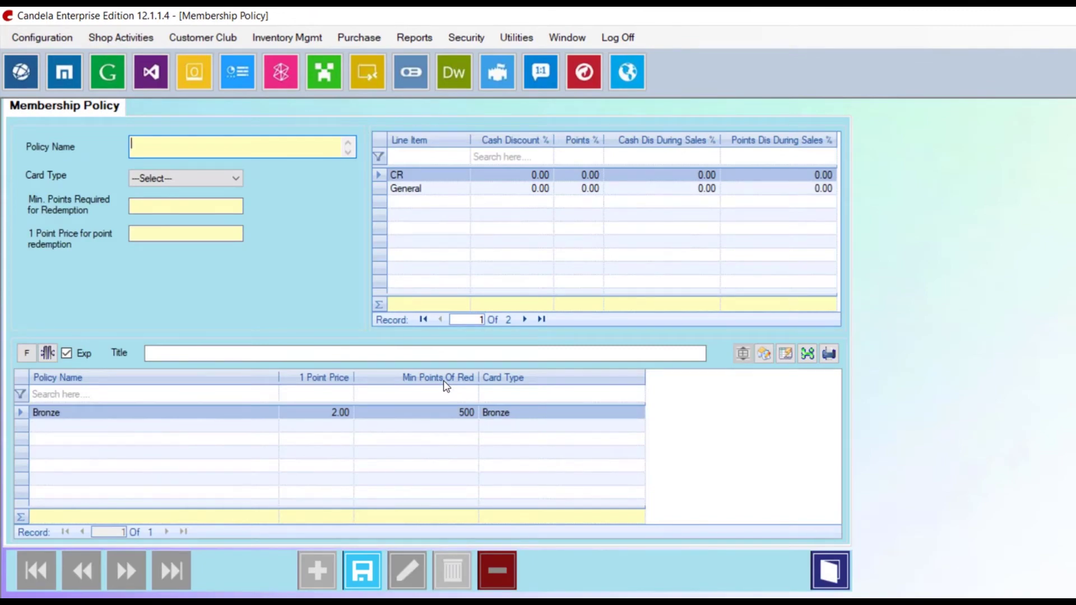
type("Silver ")
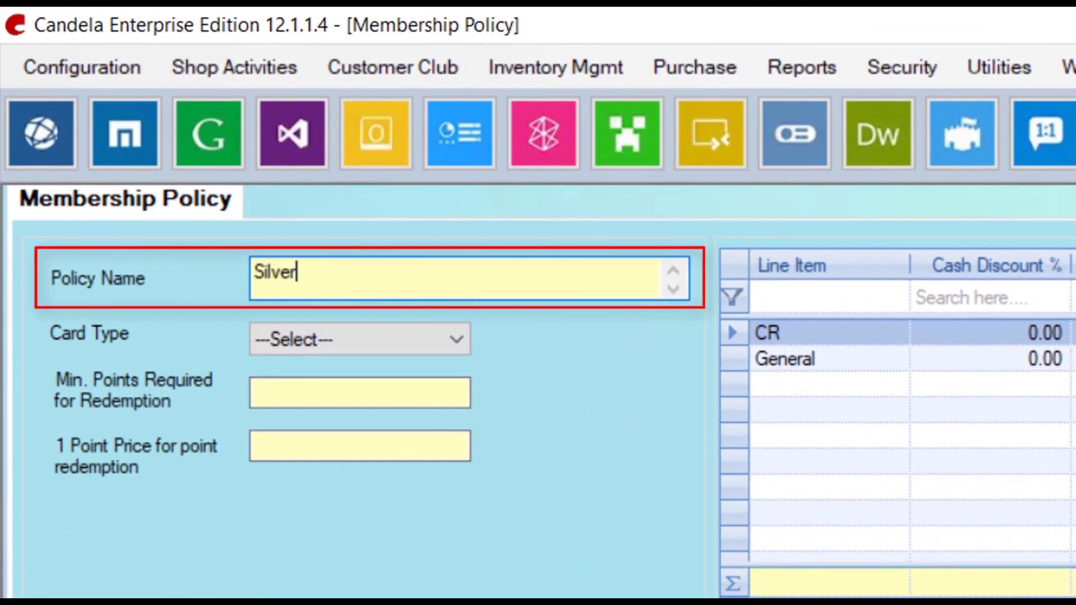
type("Card Pol")
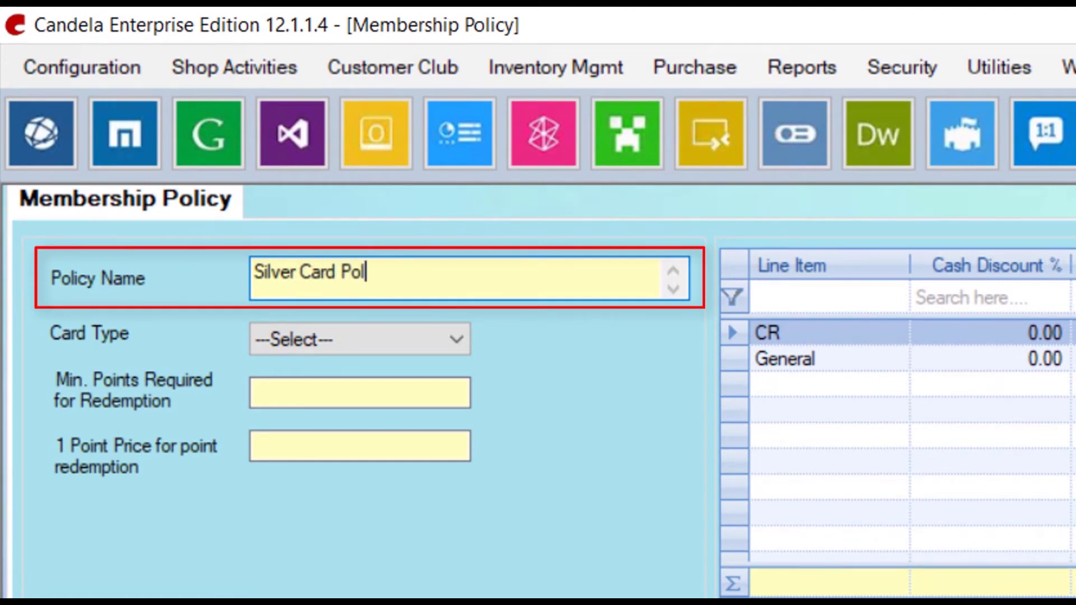
type("icy")
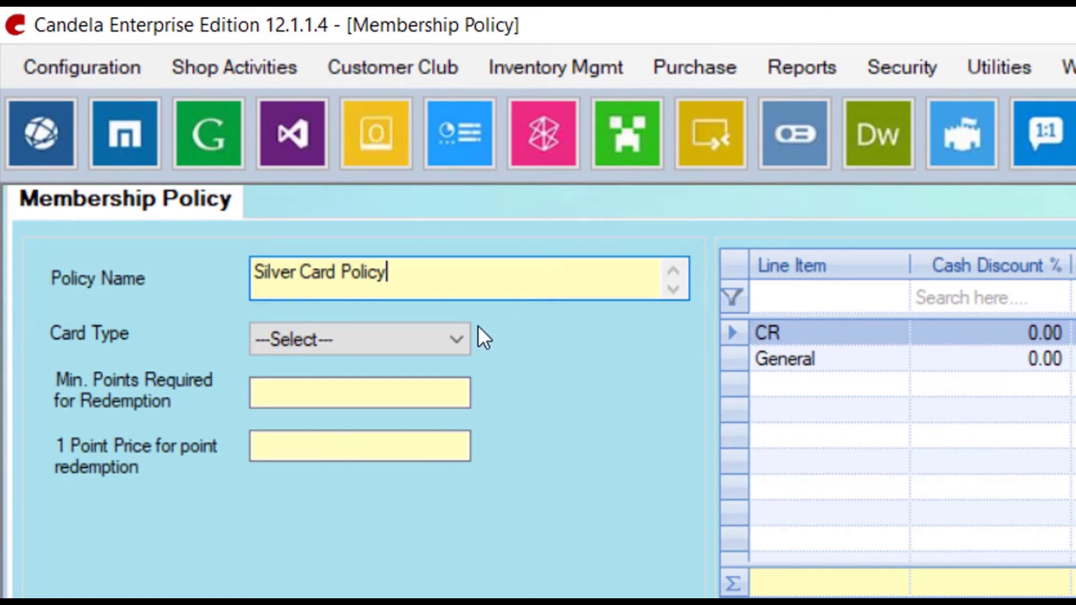
Assign the Silver card type to the policy, with 500 minimum points for redemption and a 1 point price of 2.
left_click(456, 338)
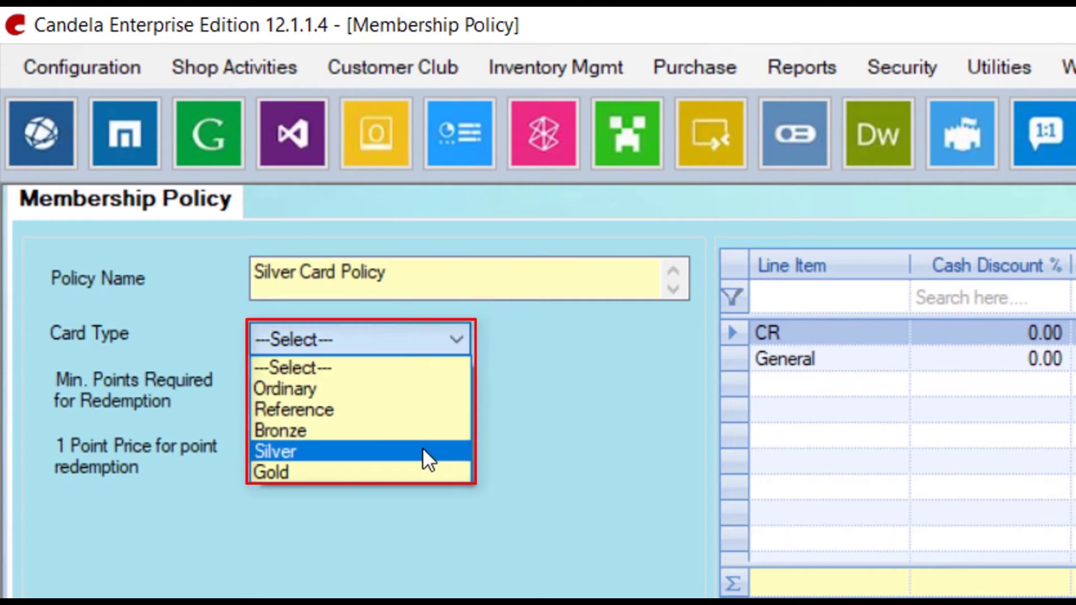
left_click(422, 451)
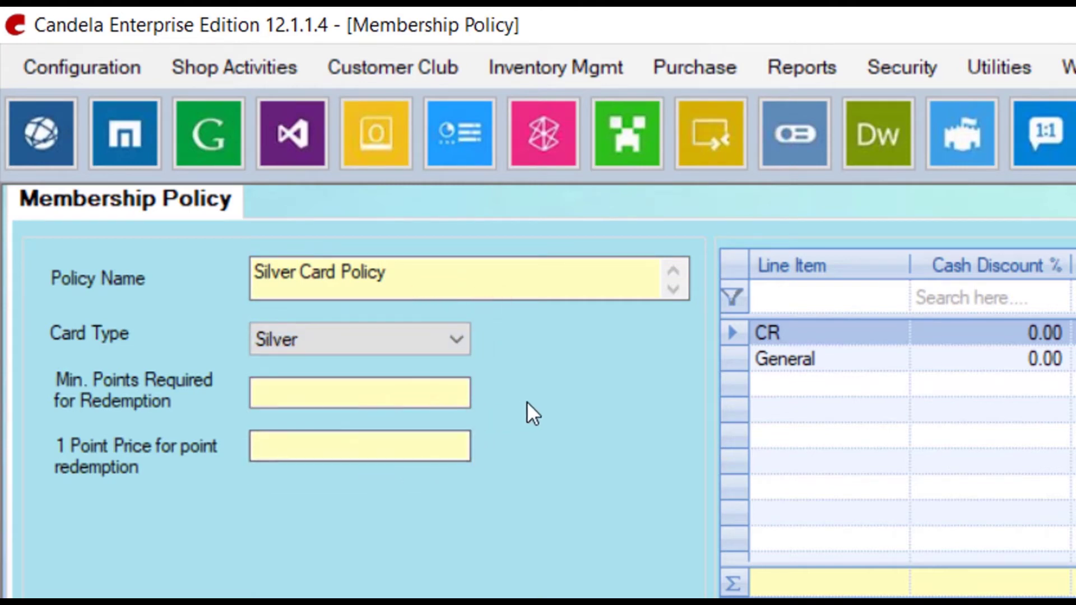
left_click(440, 403)
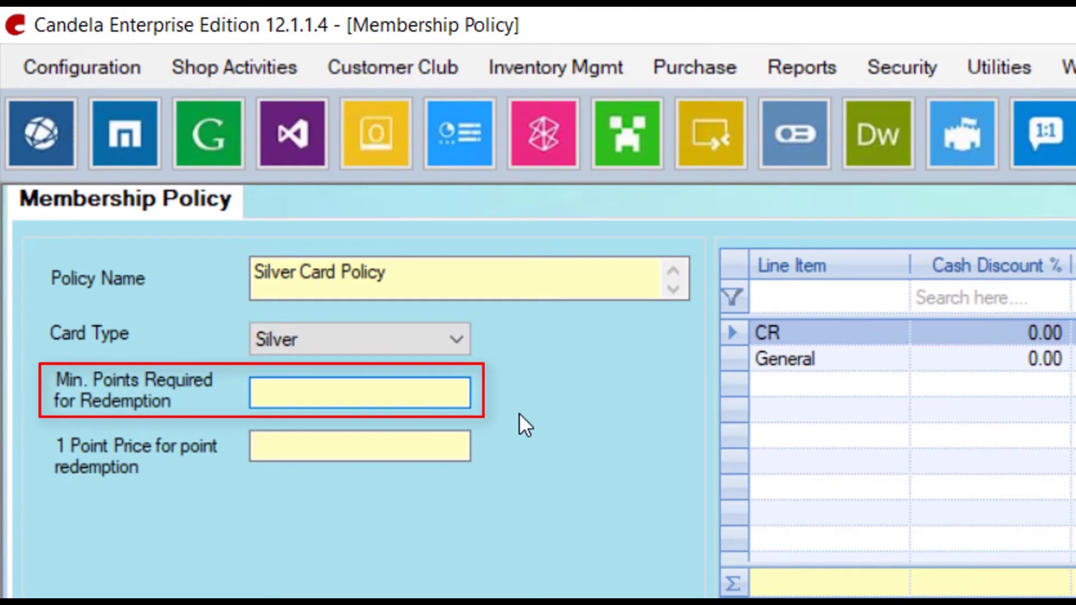
type("500")
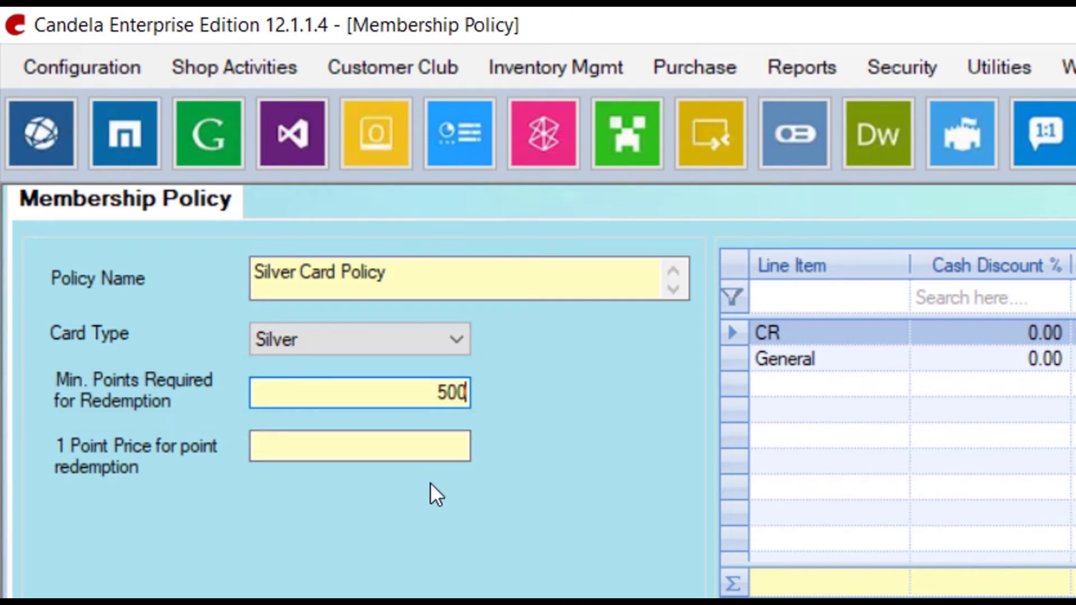
left_click(428, 446)
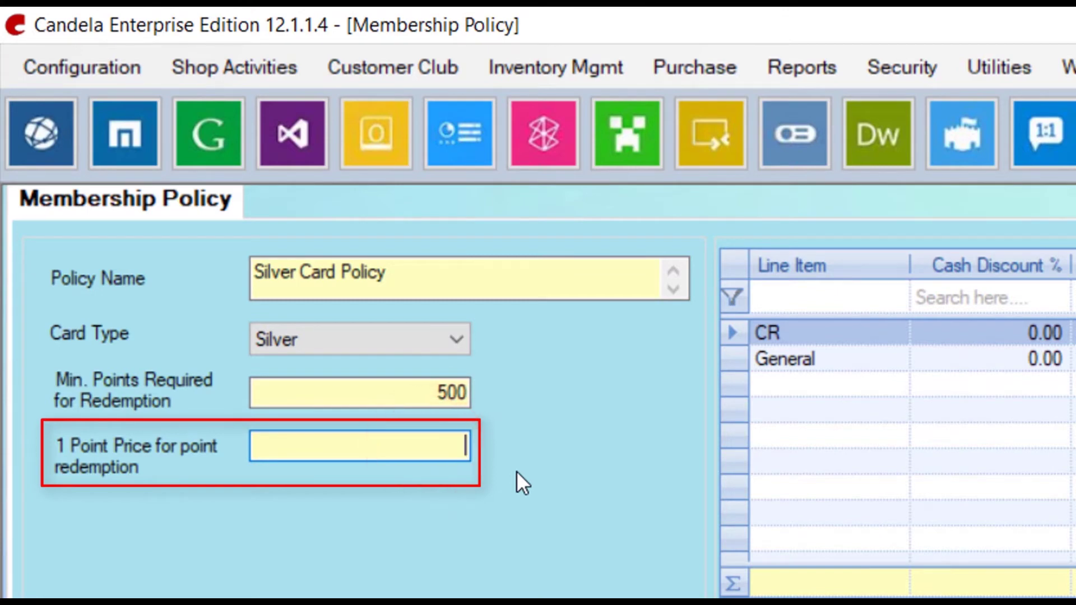
type("2")
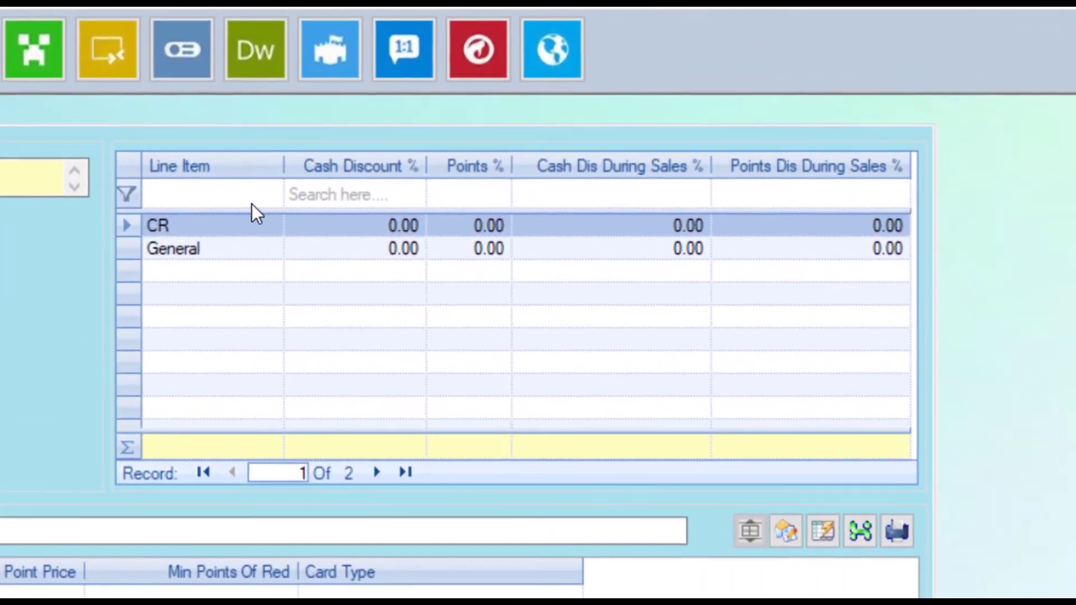
Set the policy's cash discount to 5% for both the CR and General line items.
left_click(225, 249)
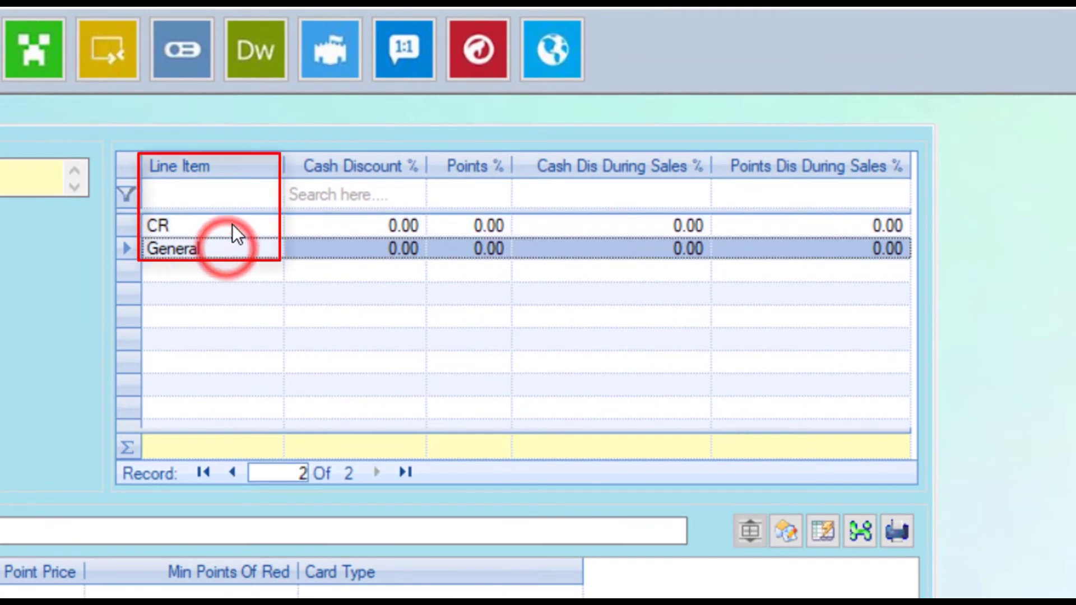
left_click(232, 224)
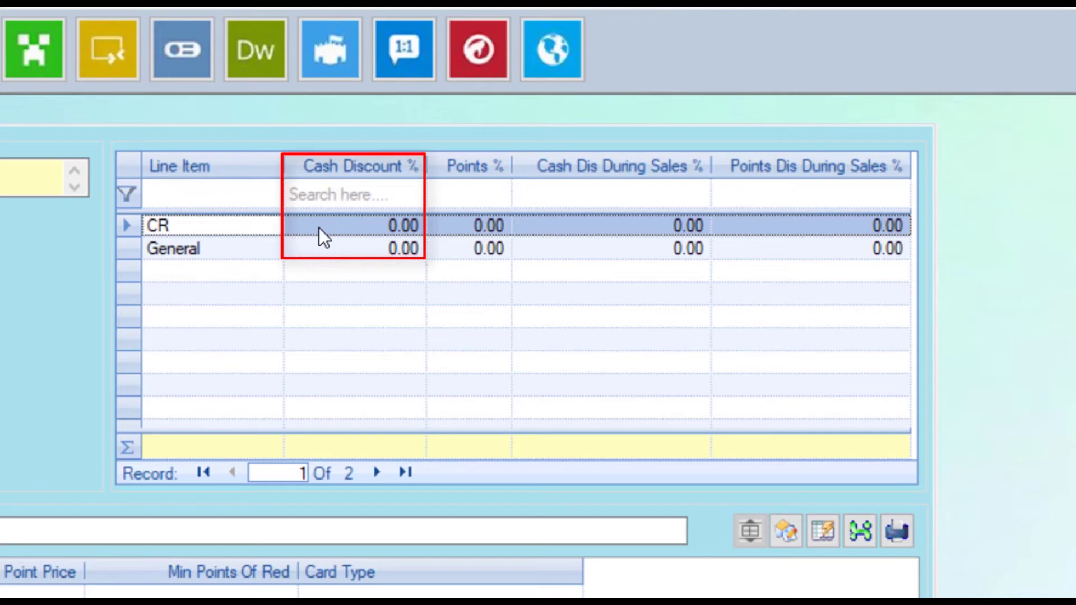
left_click(375, 225)
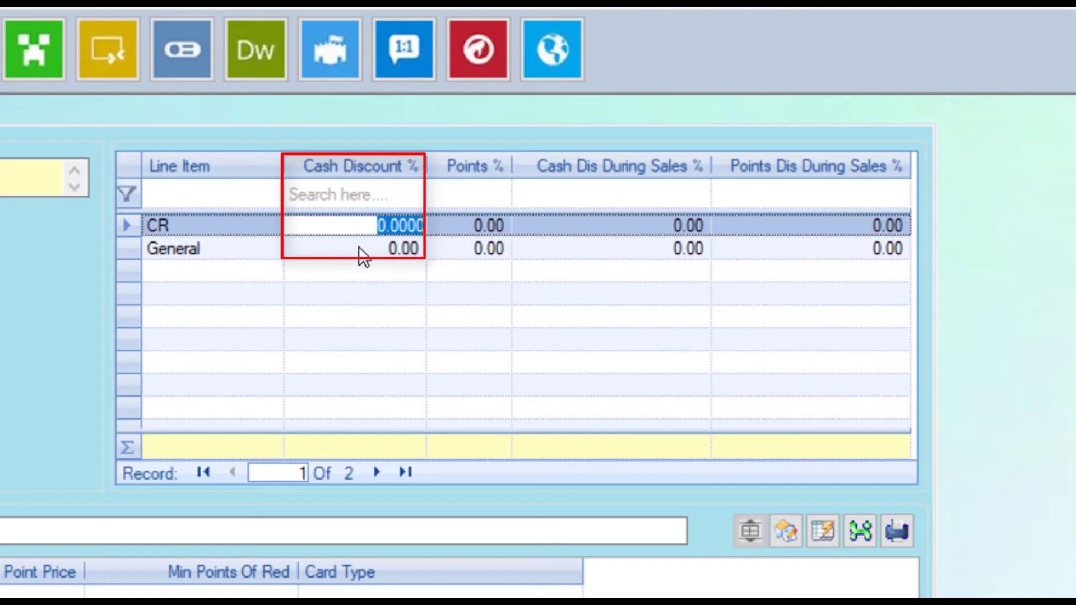
type("5")
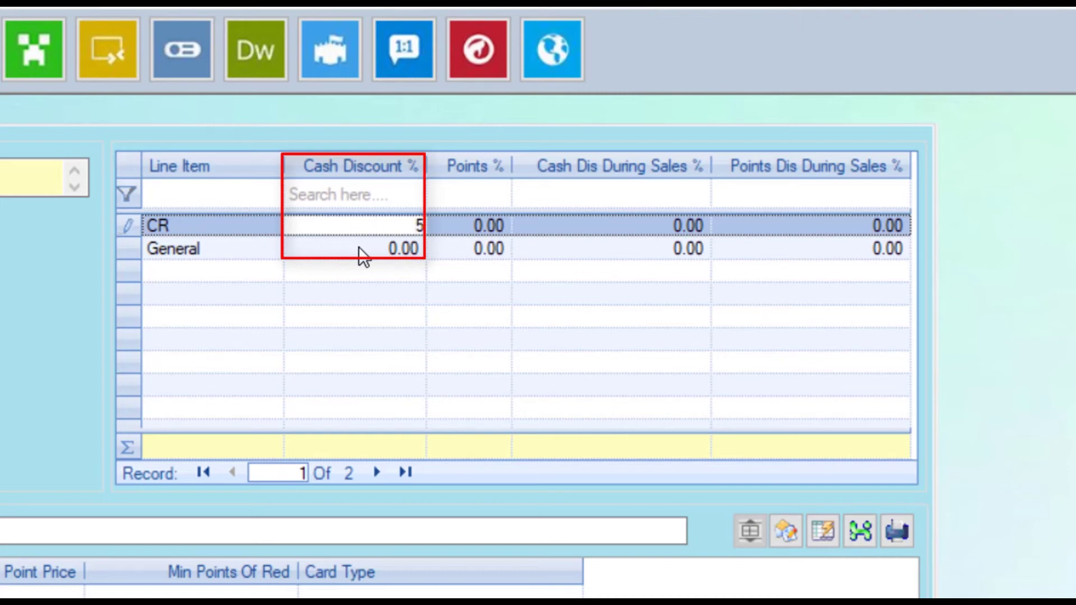
left_click(355, 254)
type("5")
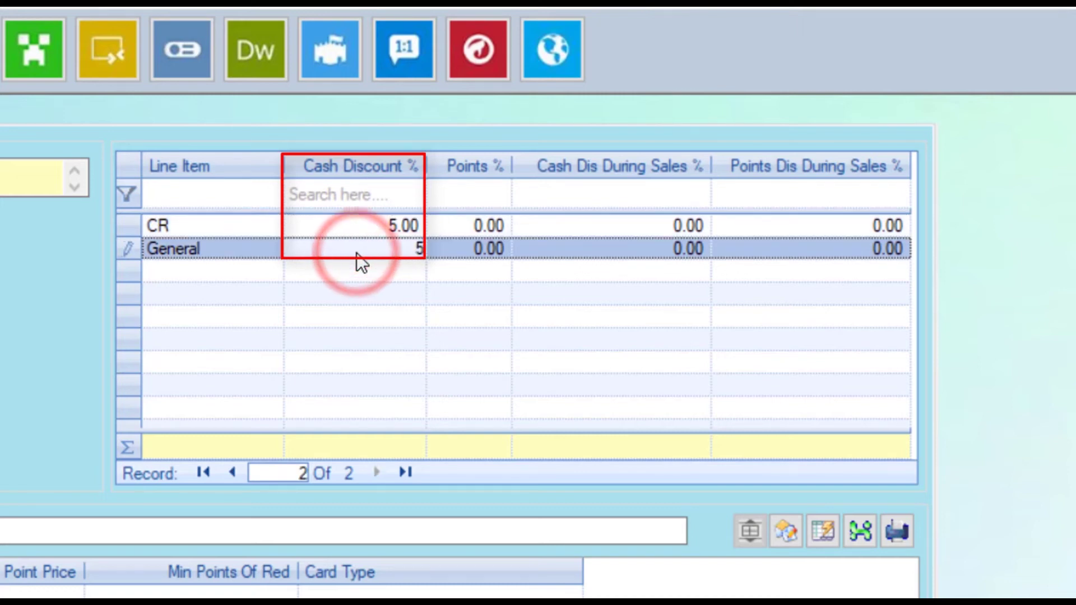
key("Return")
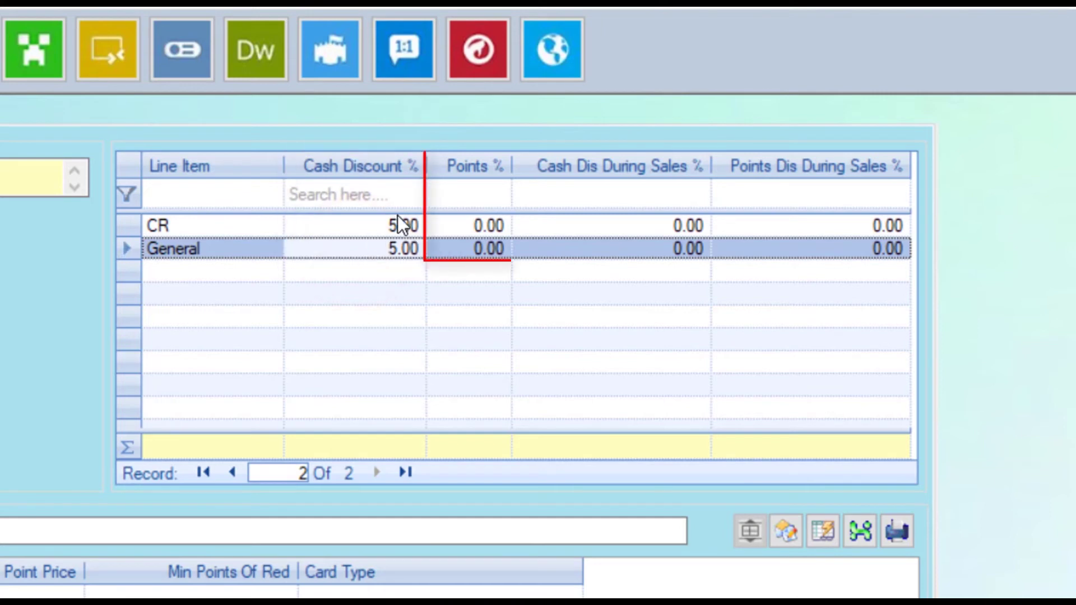
Set the policy's points percentage to 5 for both the CR and General line items.
left_click(462, 225)
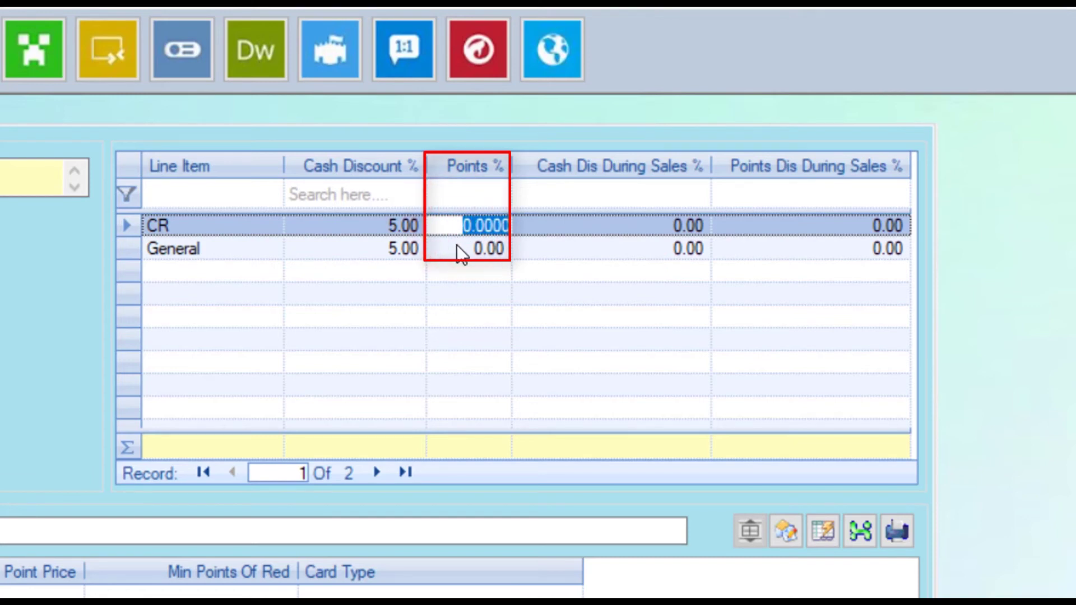
type("5")
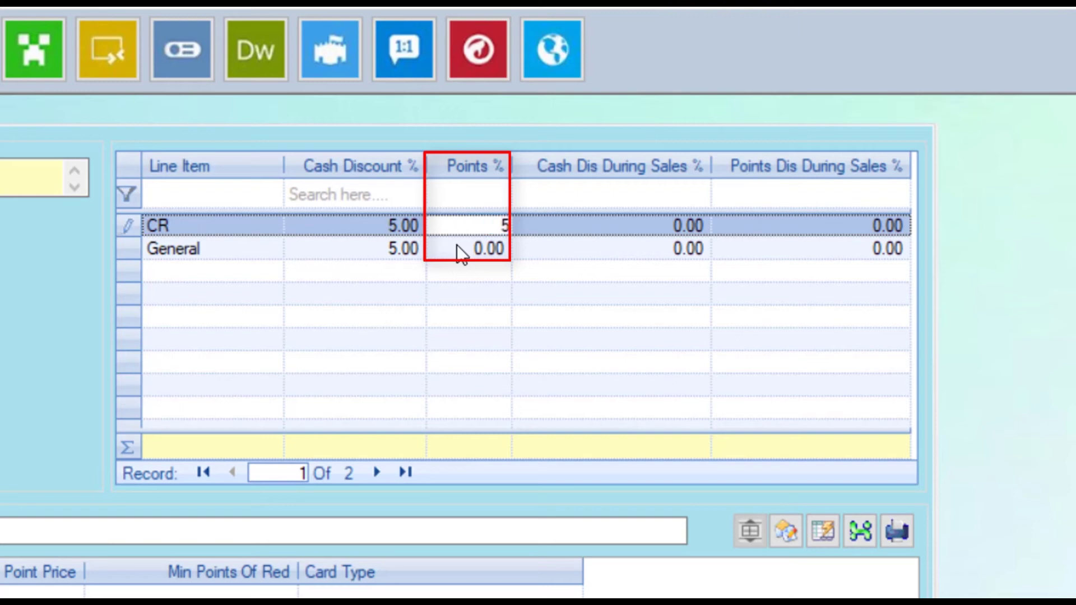
key("Down")
left_click(456, 247)
type("5")
key("Return")
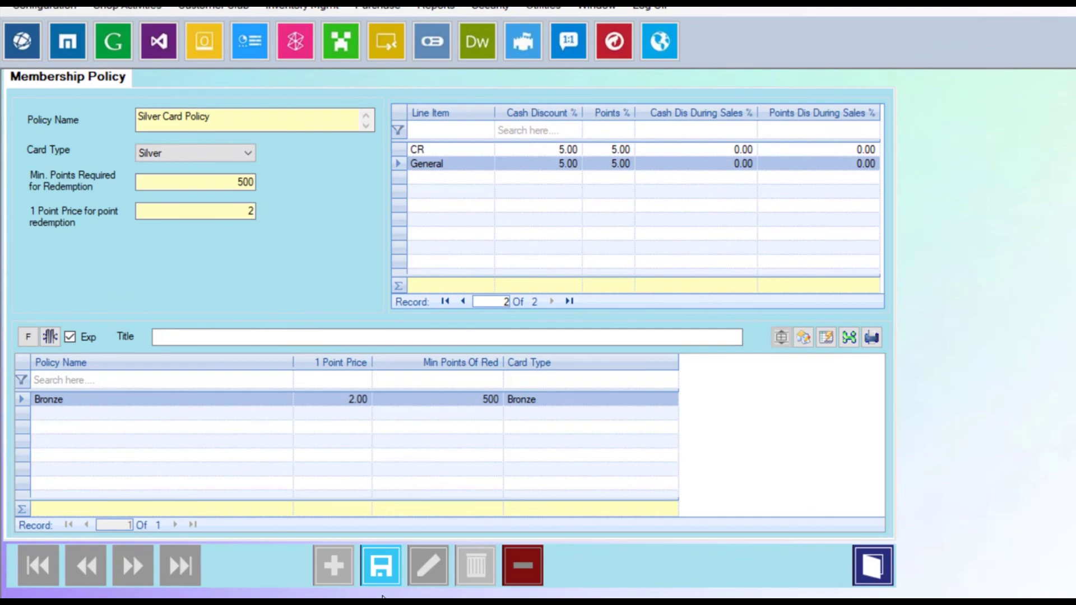
Save the Silver Card Policy and close the Membership Policy form.
left_click(382, 577)
left_click(639, 411)
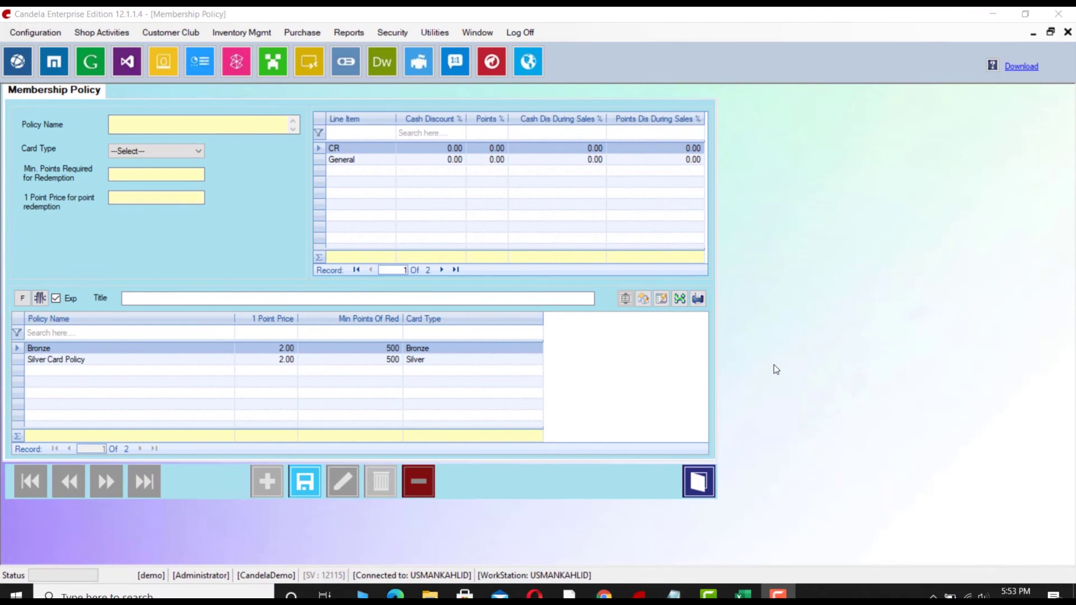
left_click(707, 477)
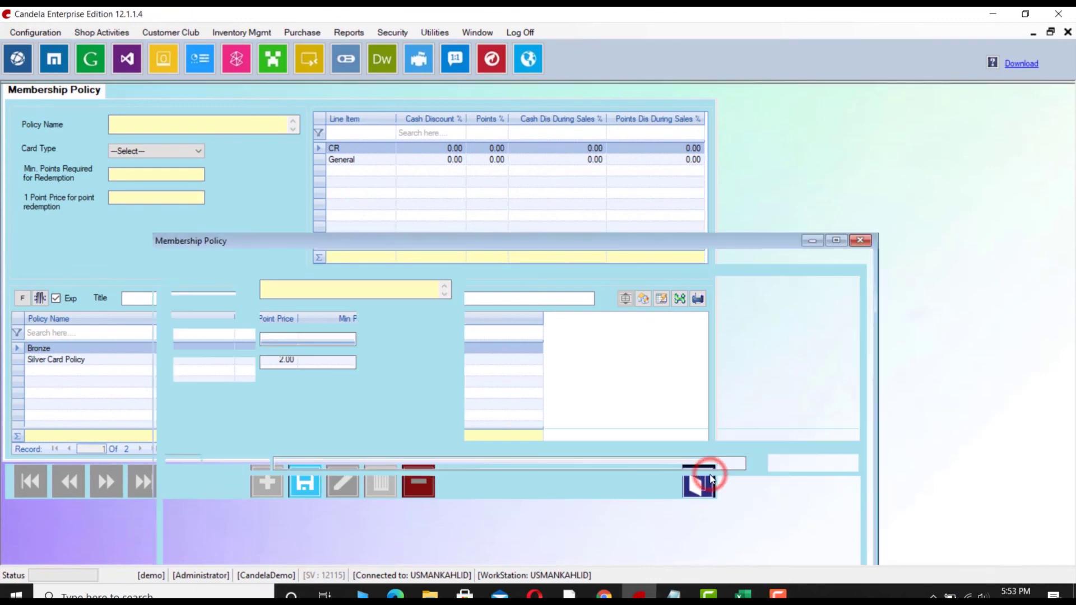